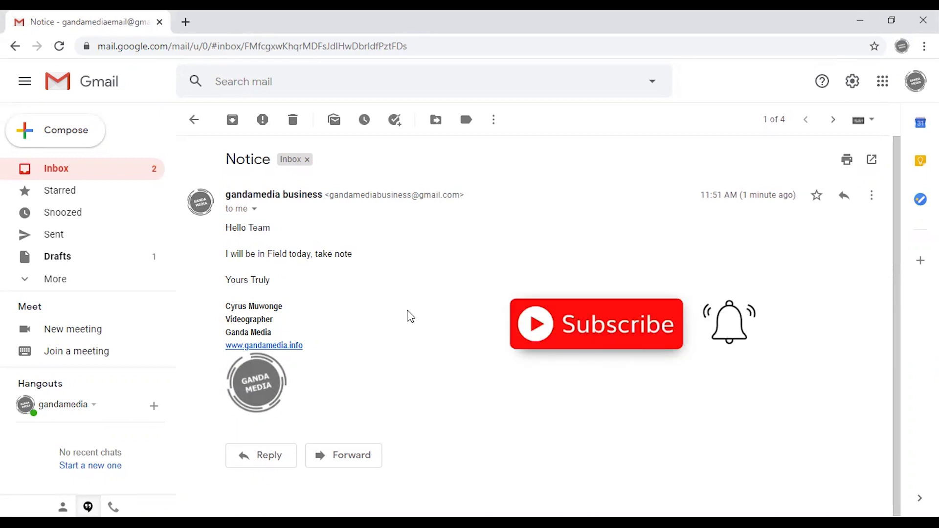
- Leave the open message and go to the Signature section of the full general settings
{"action": "key", "text": "alt+Left"}
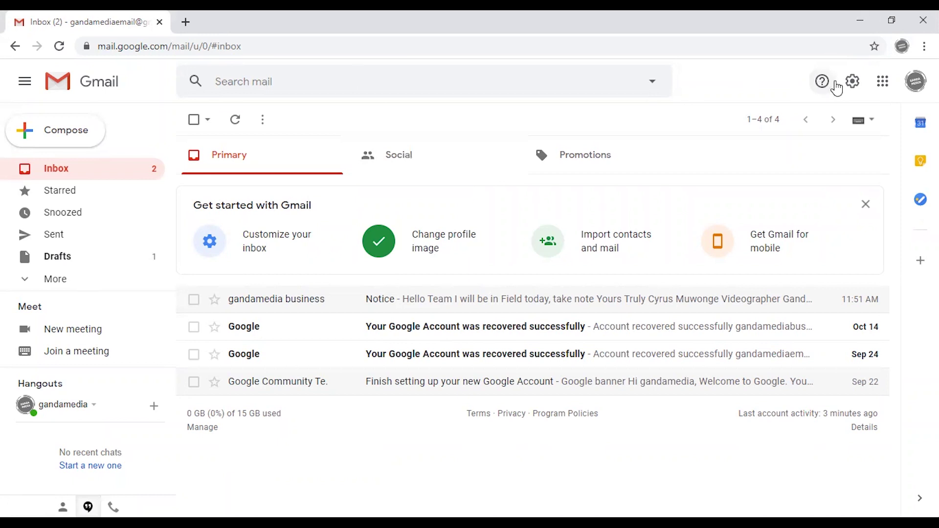
{"action": "left_click", "coordinate": [854, 84]}
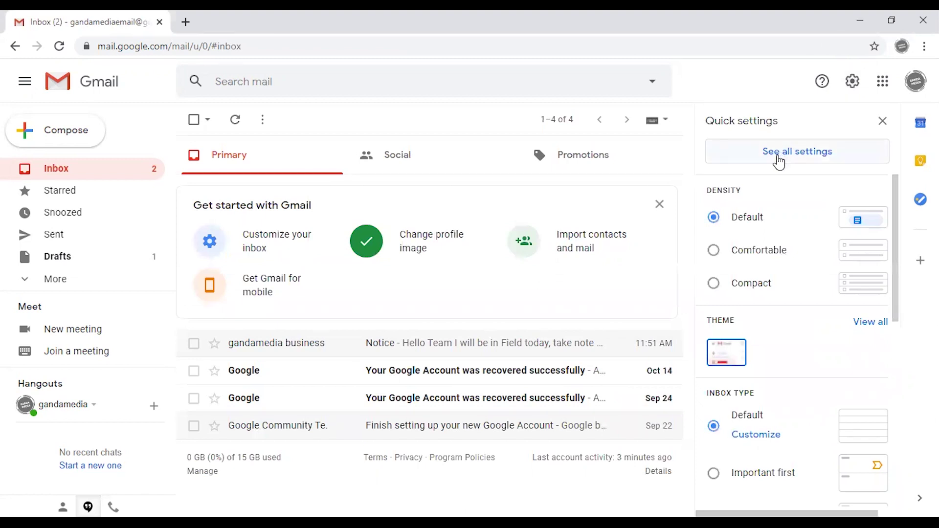
{"action": "left_click", "coordinate": [785, 156]}
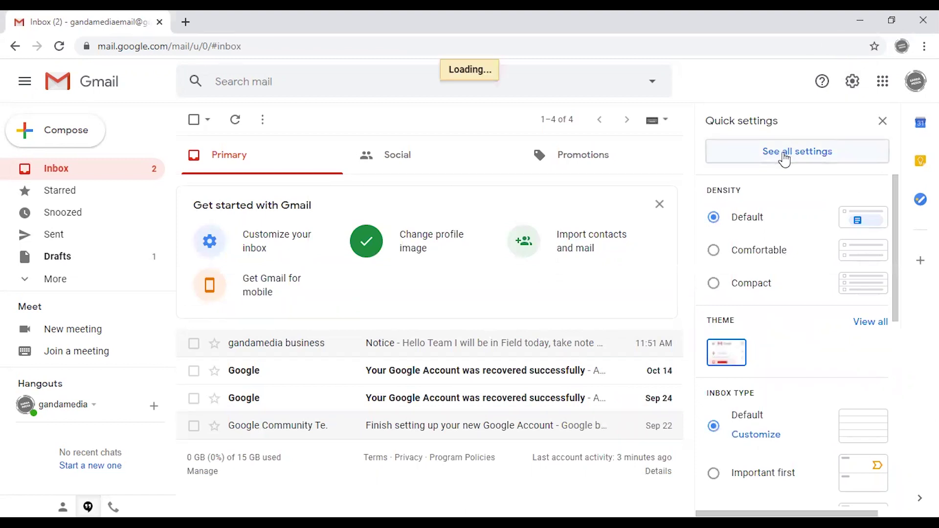
{"action": "scroll", "coordinate": [722, 223], "scroll_direction": "down", "scroll_amount": 5}
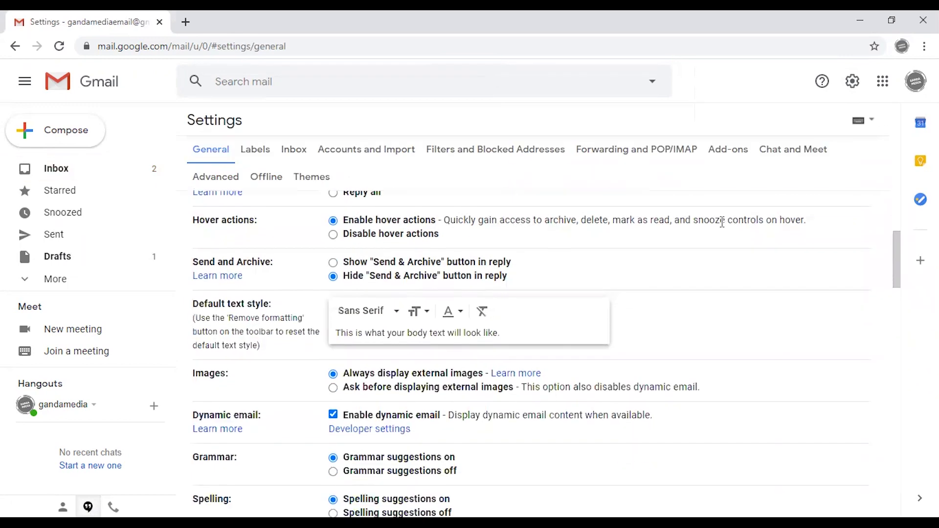
{"action": "scroll", "coordinate": [724, 228], "scroll_direction": "down", "scroll_amount": 4}
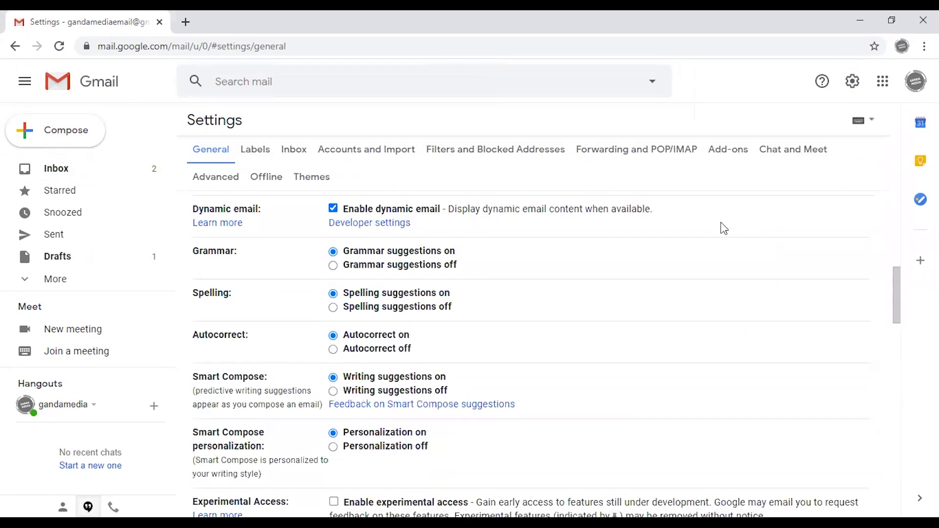
{"action": "scroll", "coordinate": [724, 229], "scroll_direction": "down", "scroll_amount": 6}
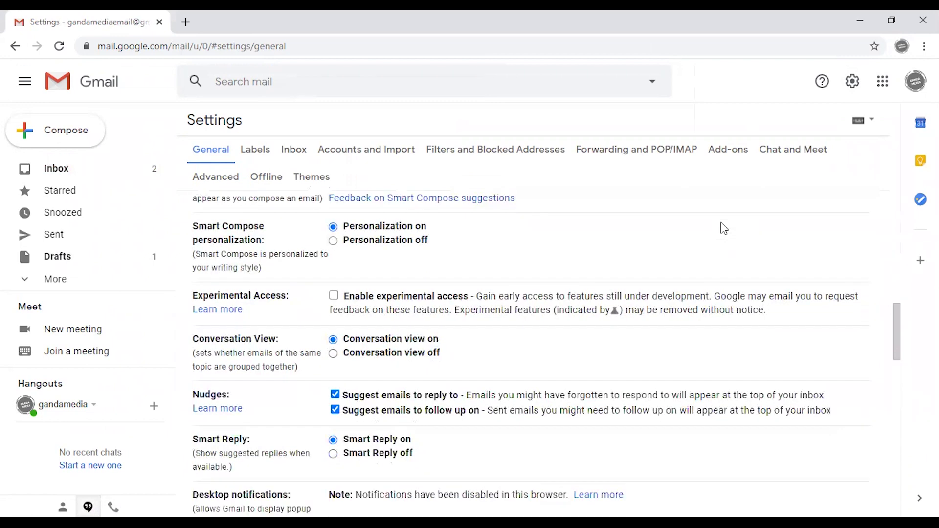
{"action": "scroll", "coordinate": [723, 228], "scroll_direction": "down", "scroll_amount": 1}
{"action": "scroll", "coordinate": [724, 228], "scroll_direction": "down", "scroll_amount": 5}
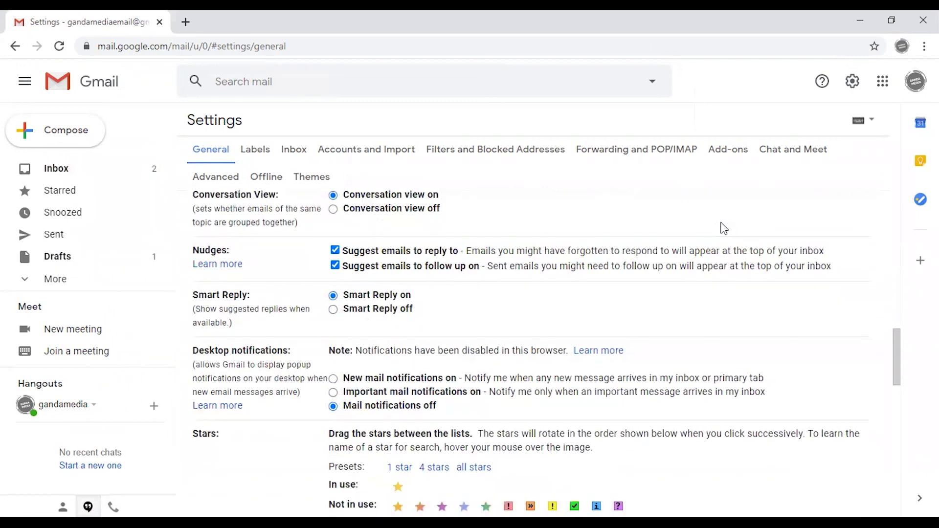
{"action": "scroll", "coordinate": [724, 229], "scroll_direction": "down", "scroll_amount": 3}
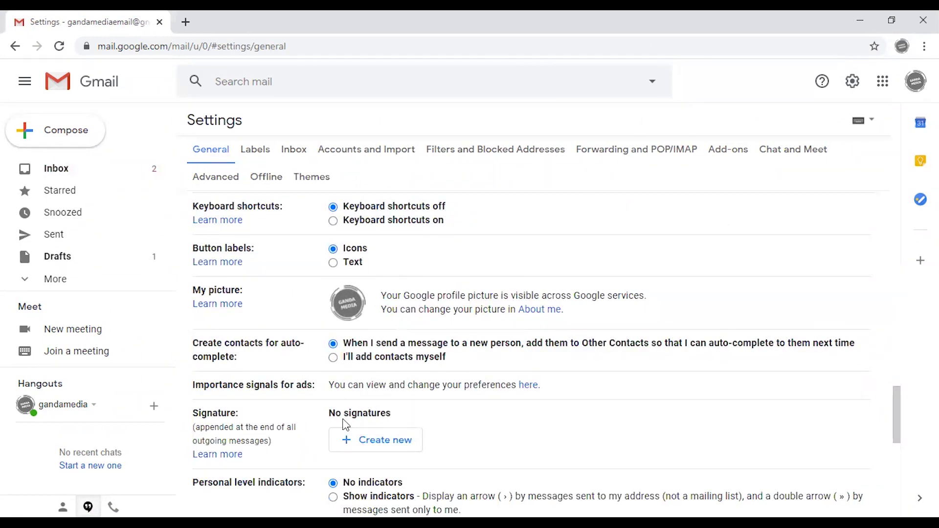
- Create a new signature named Work Signature
{"action": "left_click", "coordinate": [364, 445]}
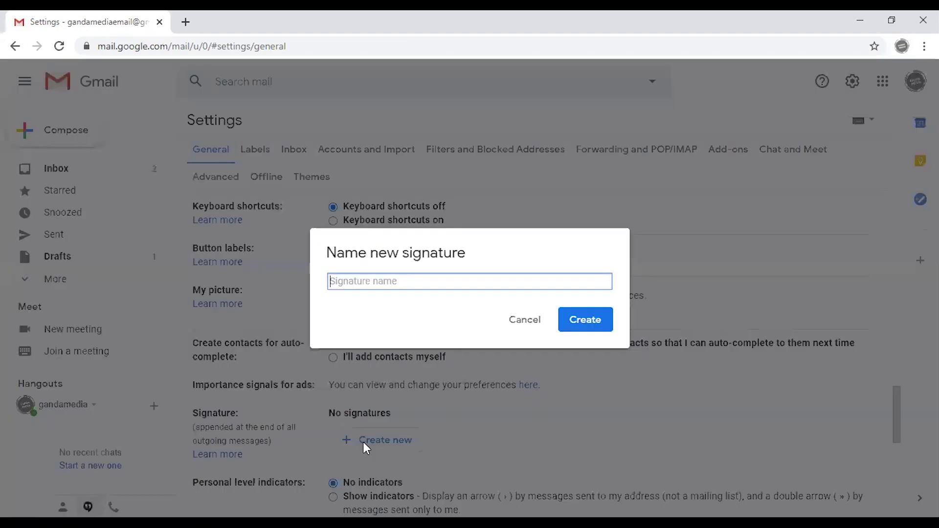
{"action": "type", "text": "Work Signatue"}
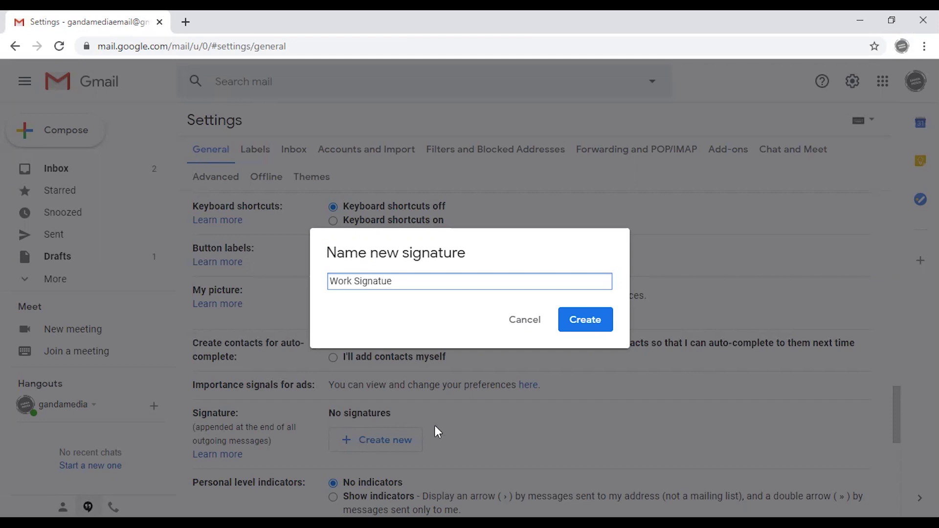
{"action": "key", "text": "BackSpace"}
{"action": "type", "text": "re"}
{"action": "left_click", "coordinate": [586, 318]}
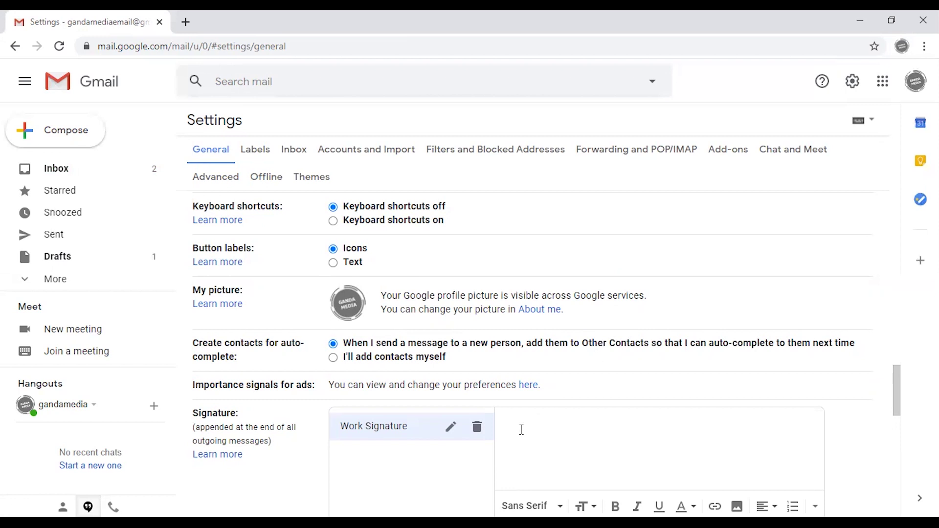
{"action": "type", "text": "Kafulu Manger Ganda Media www.ganda"}
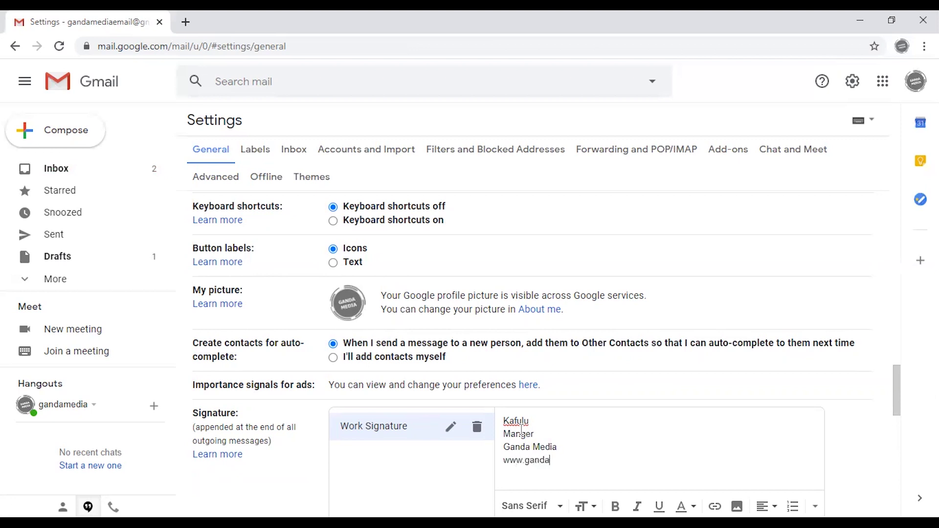
{"action": "type", "text": "media.info"}
{"action": "left_click_drag", "start_coordinate": [894, 399], "coordinate": [903, 429]}
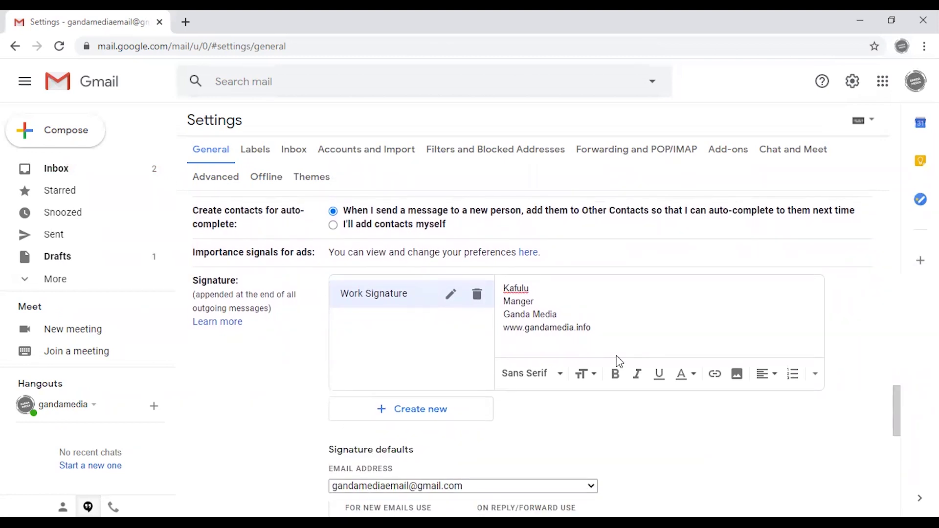
- Examine the font, size and color options for the whole signature text, keeping Normal size and a white background
{"action": "mouse_move", "coordinate": [591, 329]}
{"action": "left_mouse_down"}
{"action": "mouse_move", "coordinate": [538, 328]}
{"action": "mouse_move", "coordinate": [505, 290]}
{"action": "left_mouse_up"}
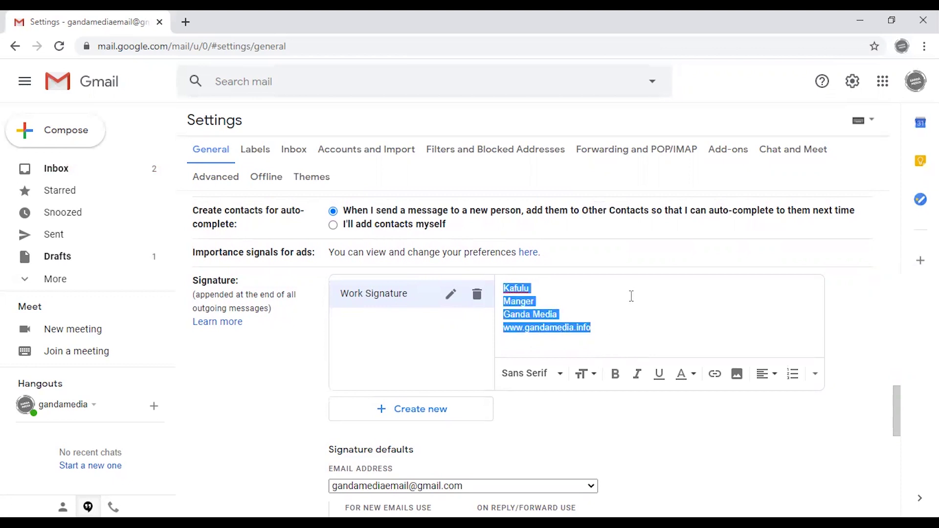
{"action": "left_click", "coordinate": [559, 384]}
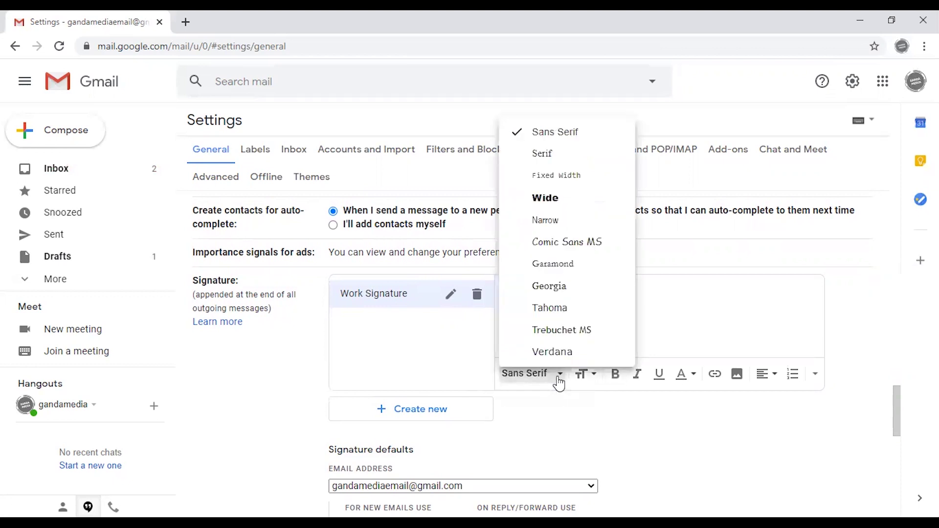
{"action": "left_click", "coordinate": [559, 385]}
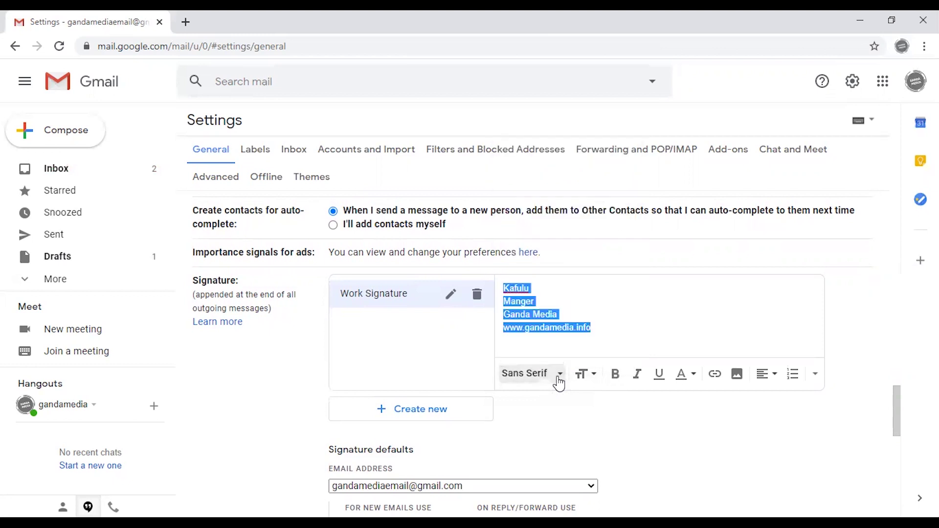
{"action": "left_click", "coordinate": [587, 376]}
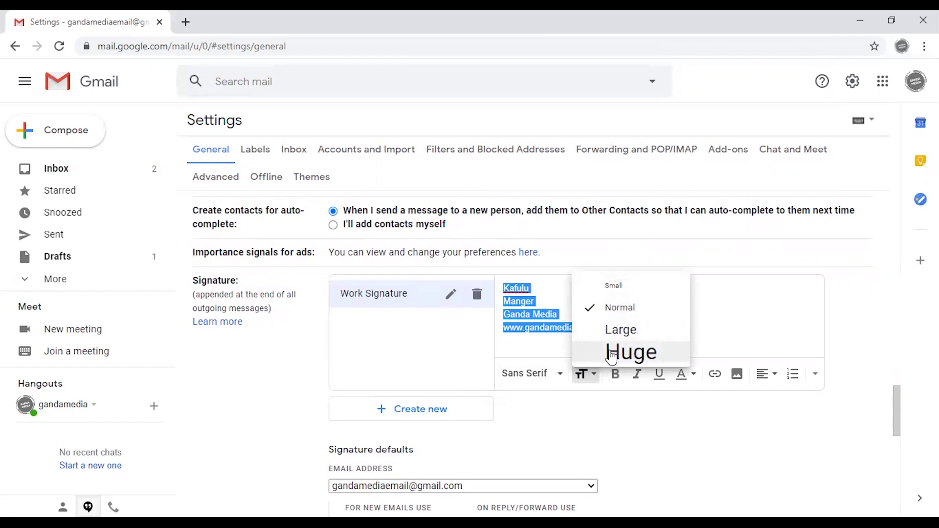
{"action": "left_click", "coordinate": [615, 308]}
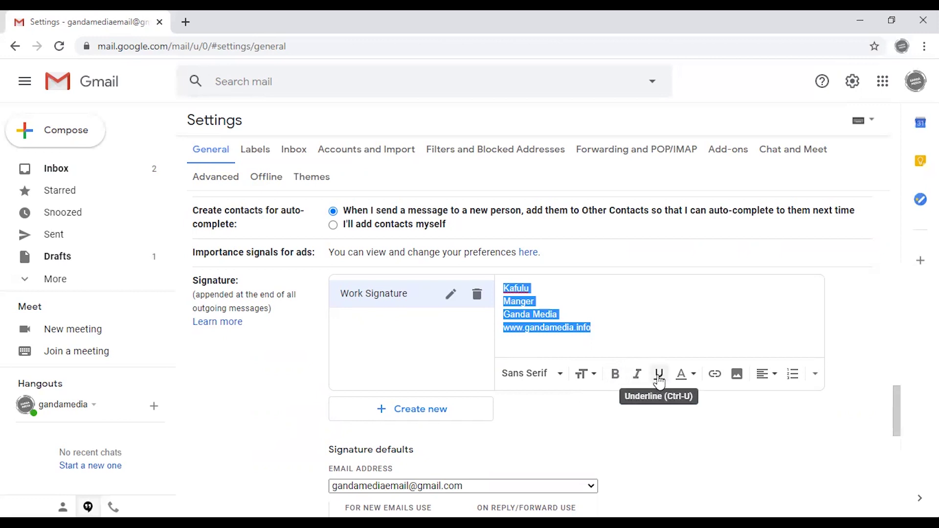
{"action": "left_click", "coordinate": [693, 377]}
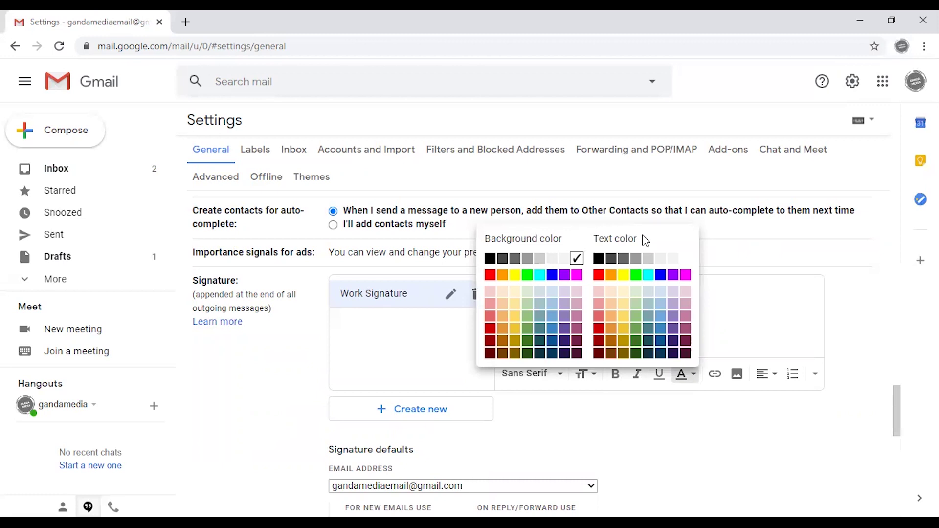
{"action": "left_click", "coordinate": [577, 263]}
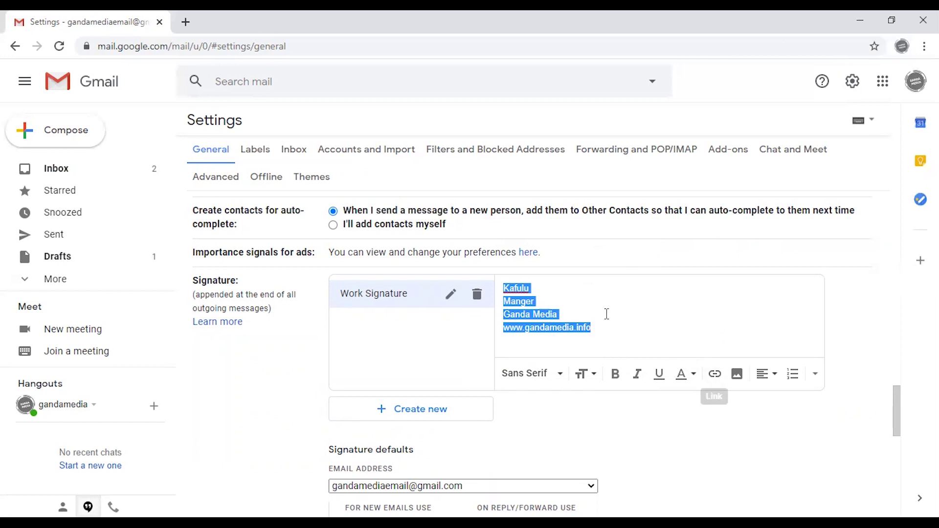
{"action": "left_click", "coordinate": [572, 312]}
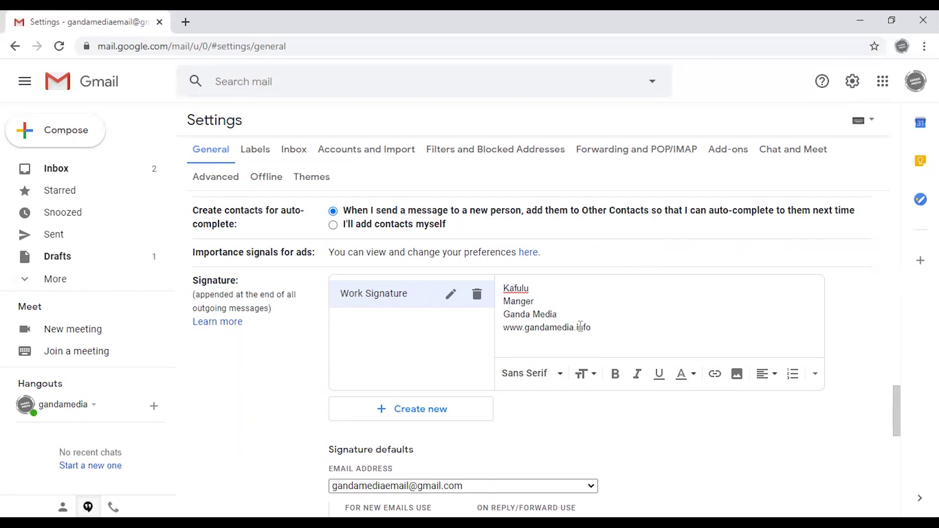
{"action": "left_click_drag", "start_coordinate": [557, 315], "coordinate": [497, 315]}
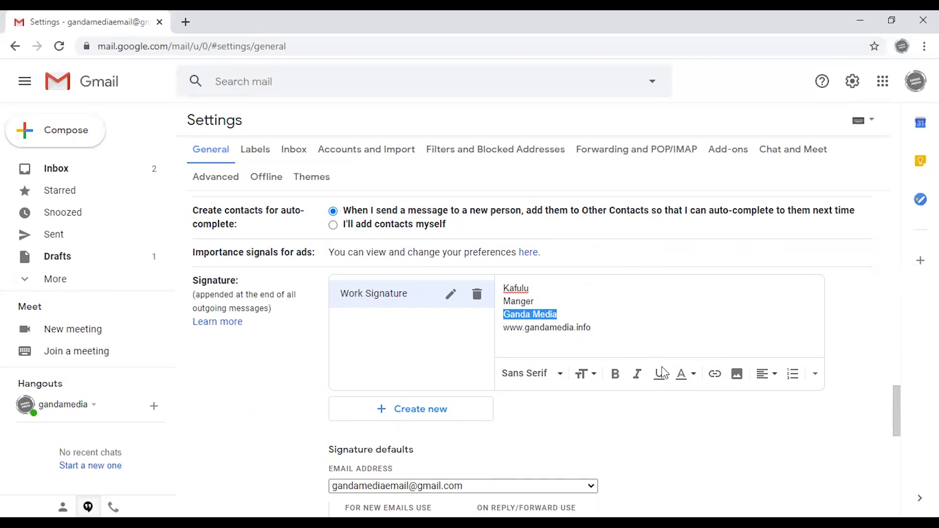
{"action": "left_click", "coordinate": [718, 379]}
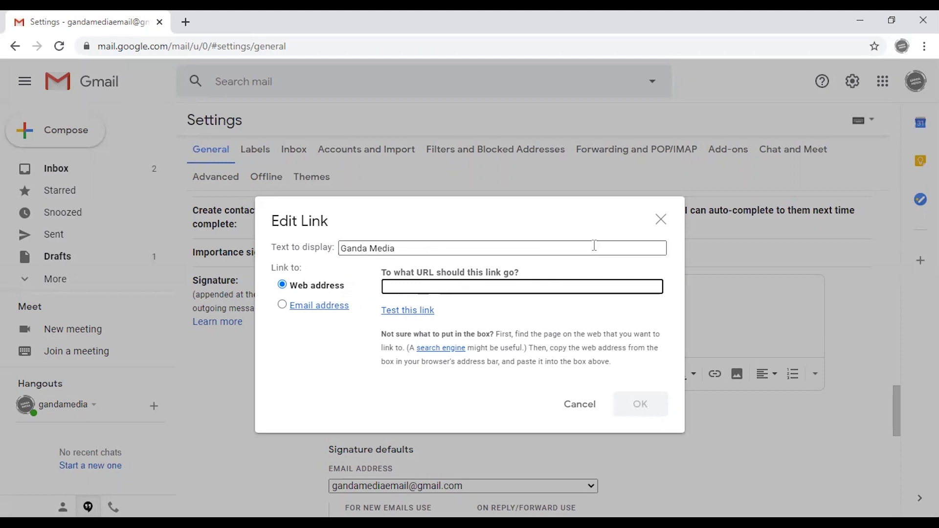
{"action": "left_click", "coordinate": [570, 410]}
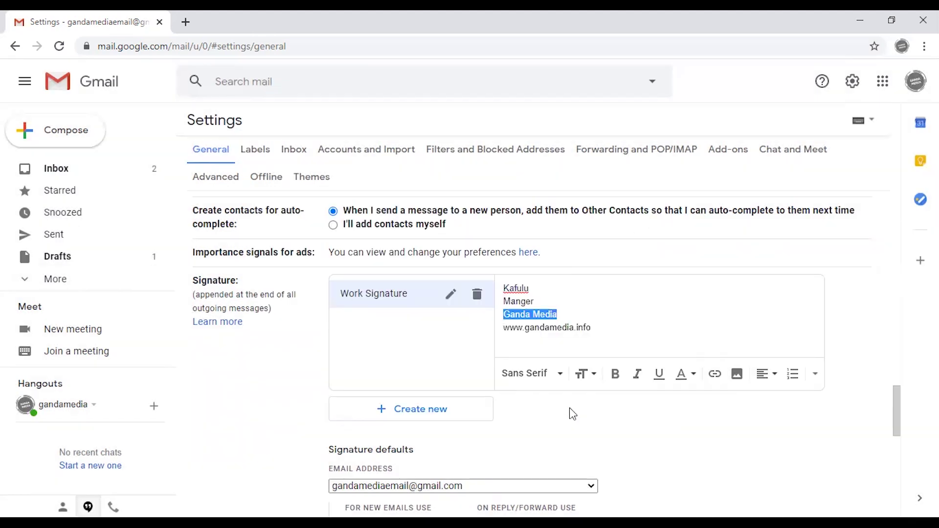
{"action": "left_click", "coordinate": [604, 326]}
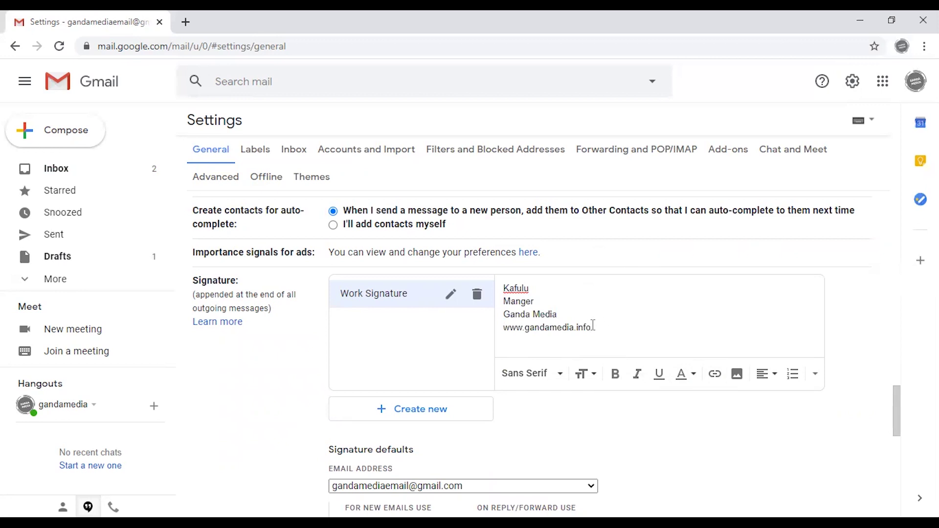
{"action": "left_click_drag", "start_coordinate": [592, 325], "coordinate": [505, 332]}
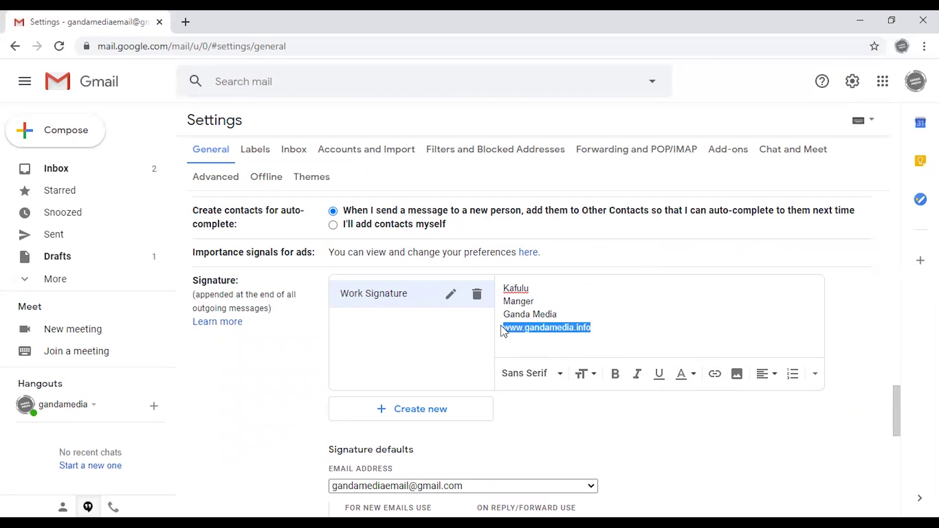
{"action": "left_click", "coordinate": [715, 375]}
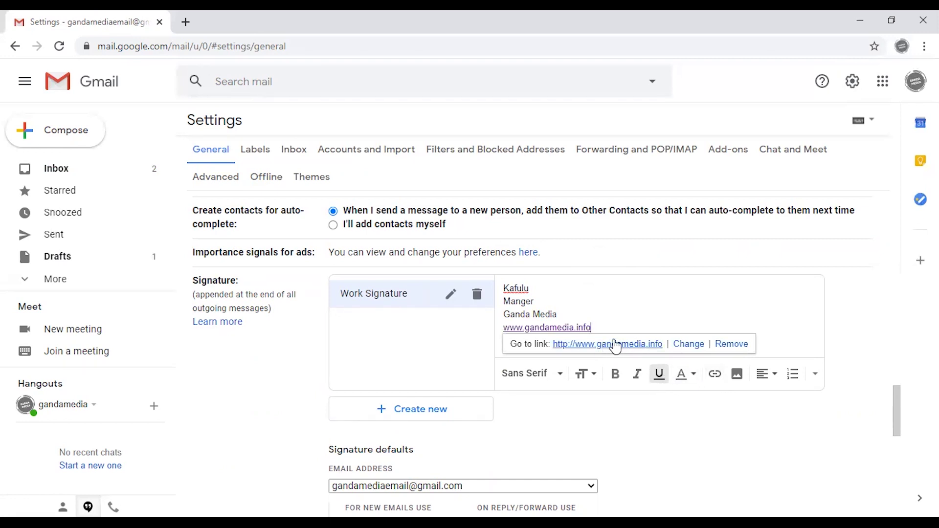
- Test the signature's website link by looking through the Ganda Media home page, and return to the signature settings
{"action": "left_click", "coordinate": [592, 350]}
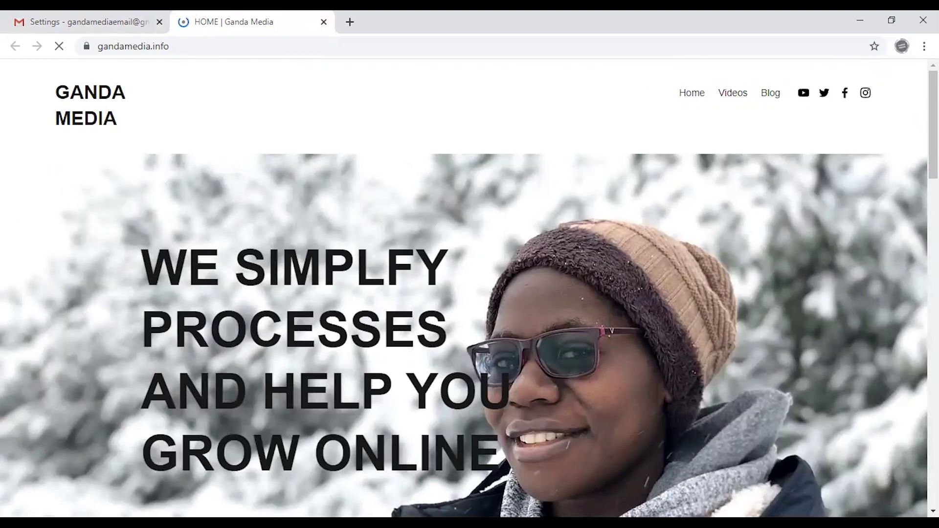
{"action": "scroll", "coordinate": [465, 288], "scroll_direction": "down", "scroll_amount": 7}
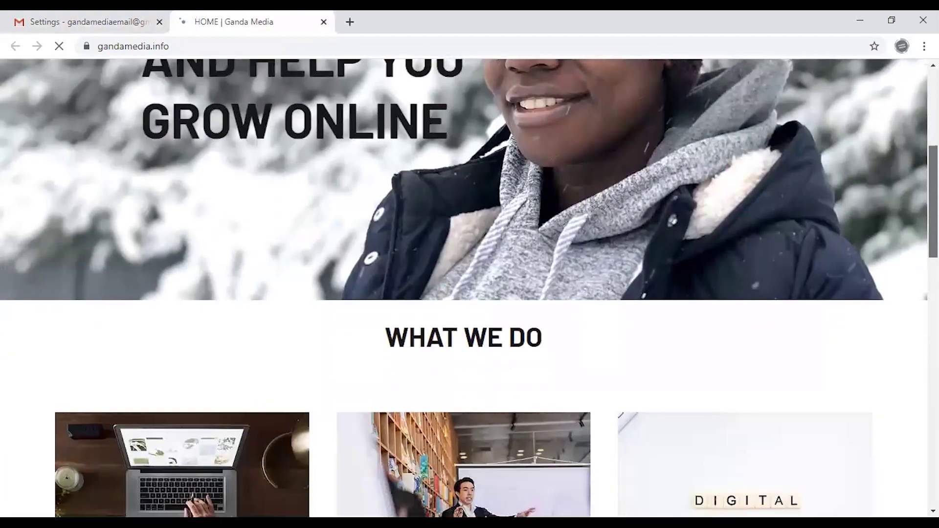
{"action": "scroll", "coordinate": [464, 288], "scroll_direction": "down", "scroll_amount": 4}
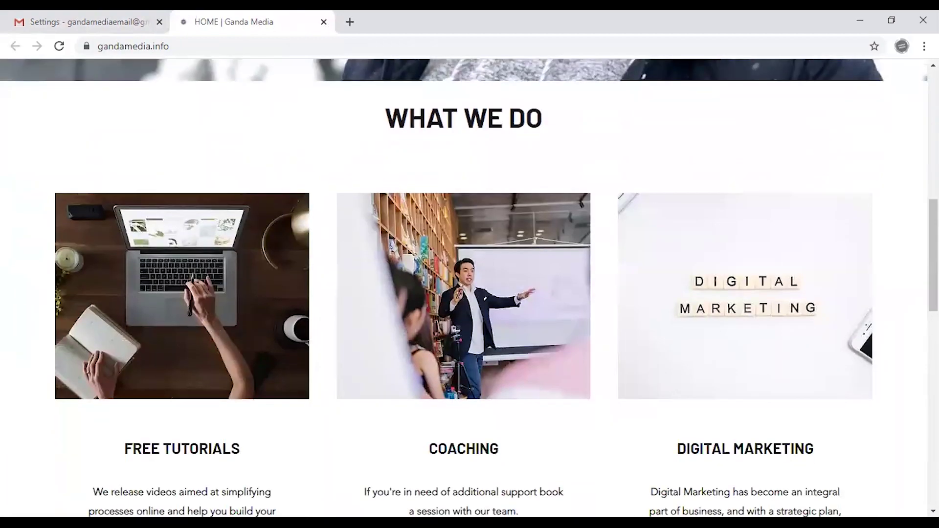
{"action": "scroll", "coordinate": [468, 289], "scroll_direction": "down", "scroll_amount": 5}
{"action": "scroll", "coordinate": [468, 288], "scroll_direction": "down", "scroll_amount": 8}
{"action": "scroll", "coordinate": [468, 289], "scroll_direction": "up", "scroll_amount": 2}
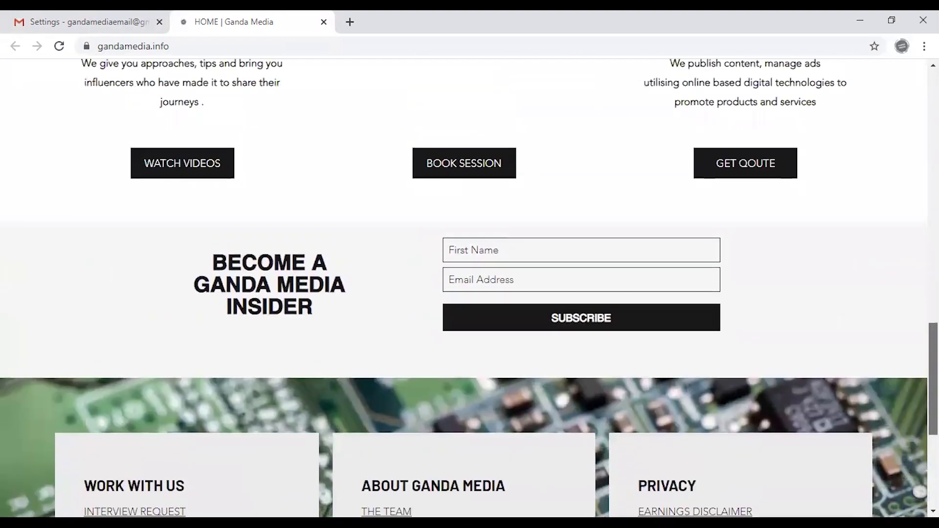
{"action": "scroll", "coordinate": [469, 289], "scroll_direction": "up", "scroll_amount": 2}
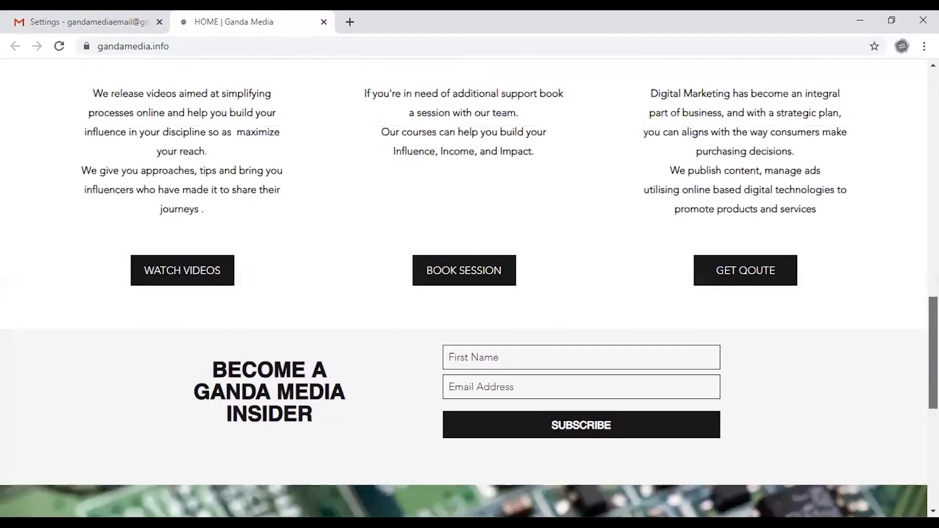
{"action": "scroll", "coordinate": [469, 288], "scroll_direction": "up", "scroll_amount": 10}
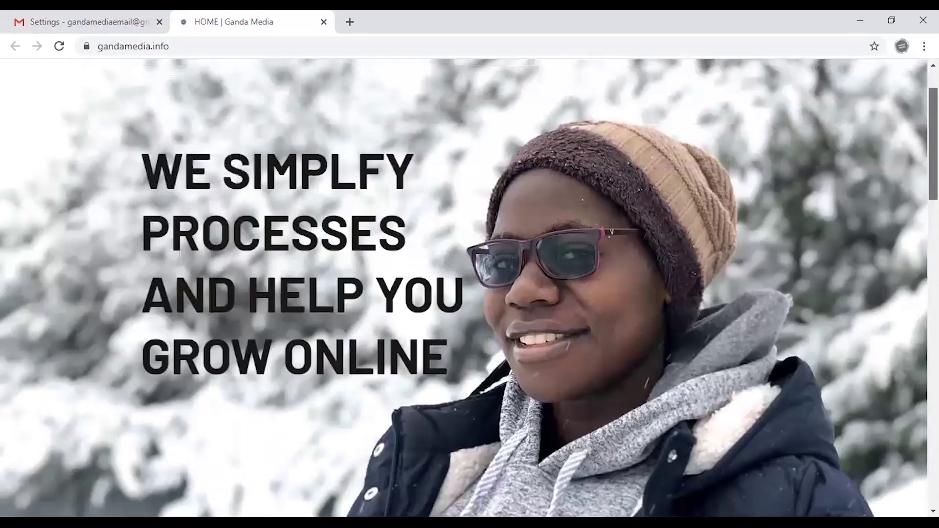
{"action": "scroll", "coordinate": [468, 288], "scroll_direction": "up", "scroll_amount": 2}
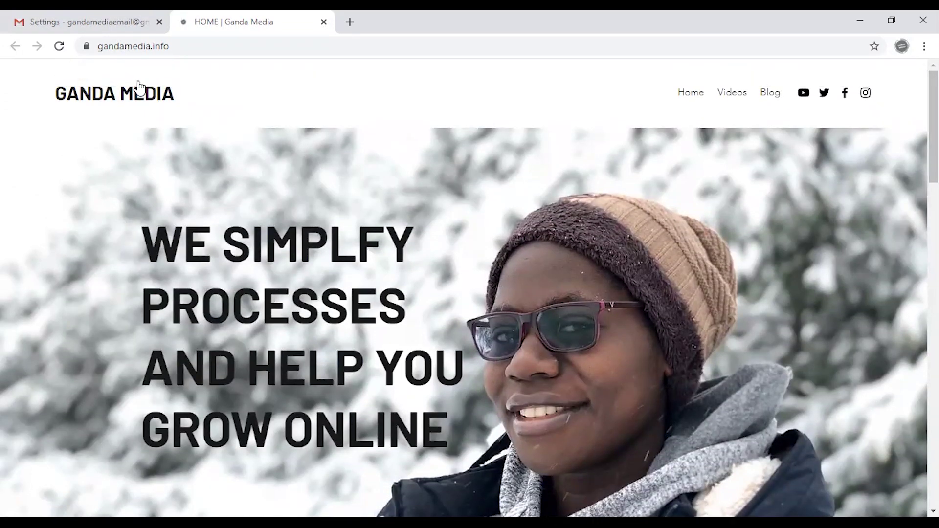
{"action": "key", "text": "ctrl+1"}
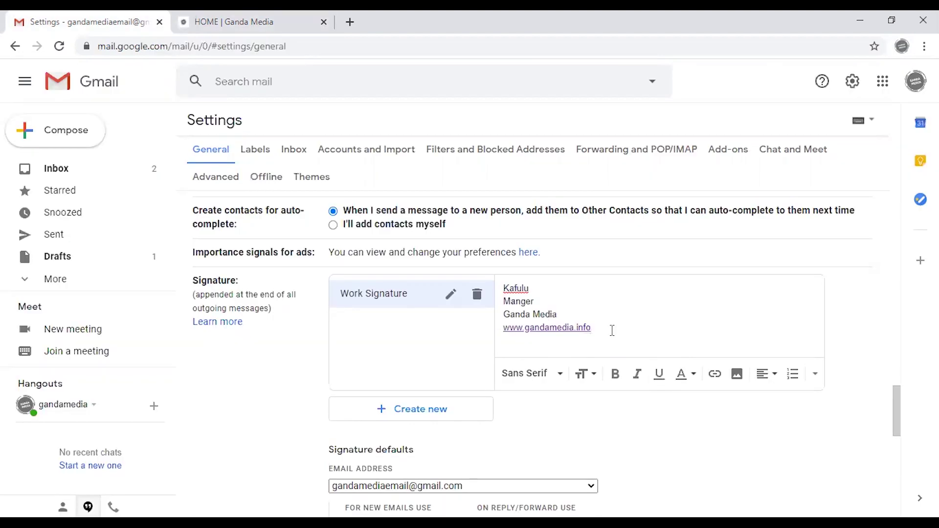
- Insert the Ganda gray logo image from the computer below the website line of the signature
{"action": "left_click", "coordinate": [507, 342]}
{"action": "left_click", "coordinate": [737, 374]}
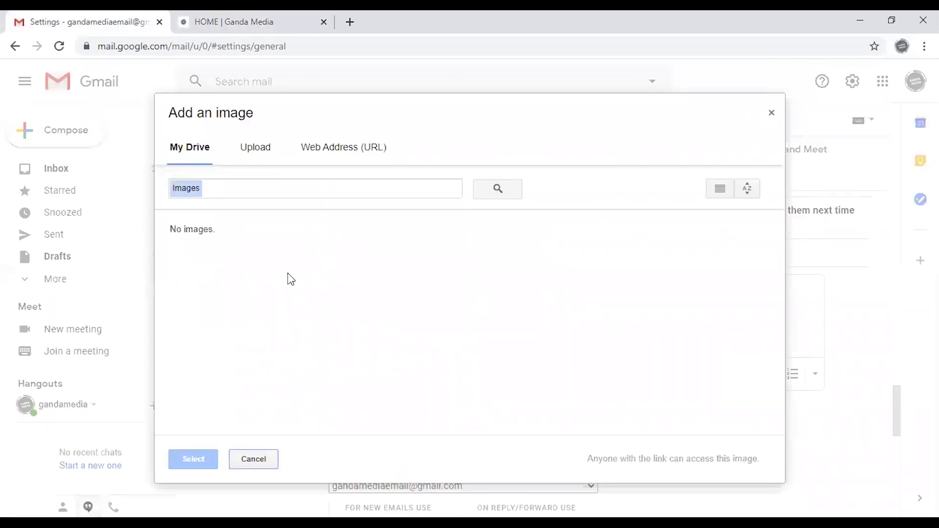
{"action": "left_click", "coordinate": [254, 149]}
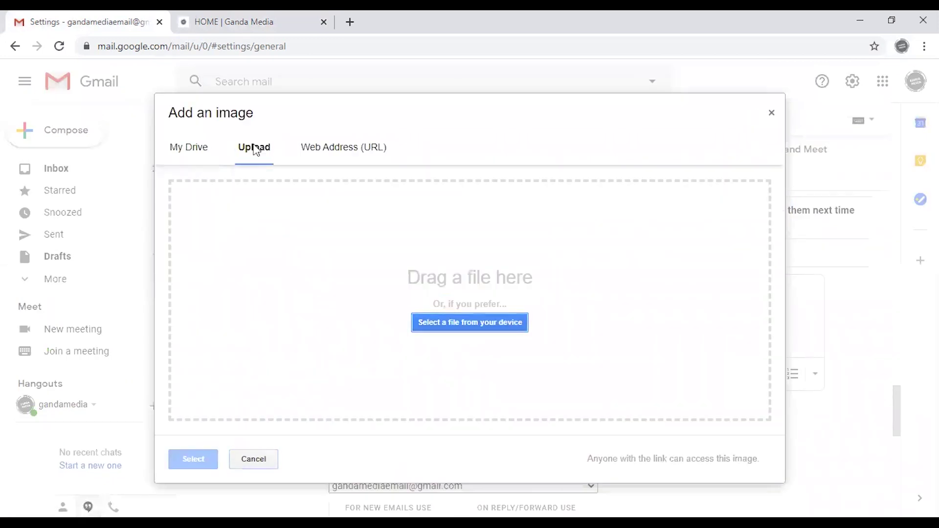
{"action": "left_click", "coordinate": [440, 320]}
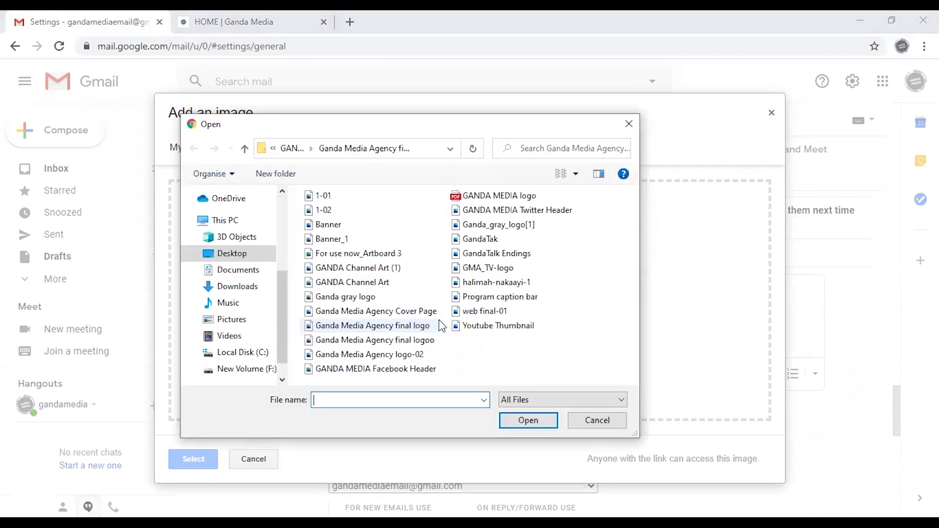
{"action": "left_click", "coordinate": [353, 297]}
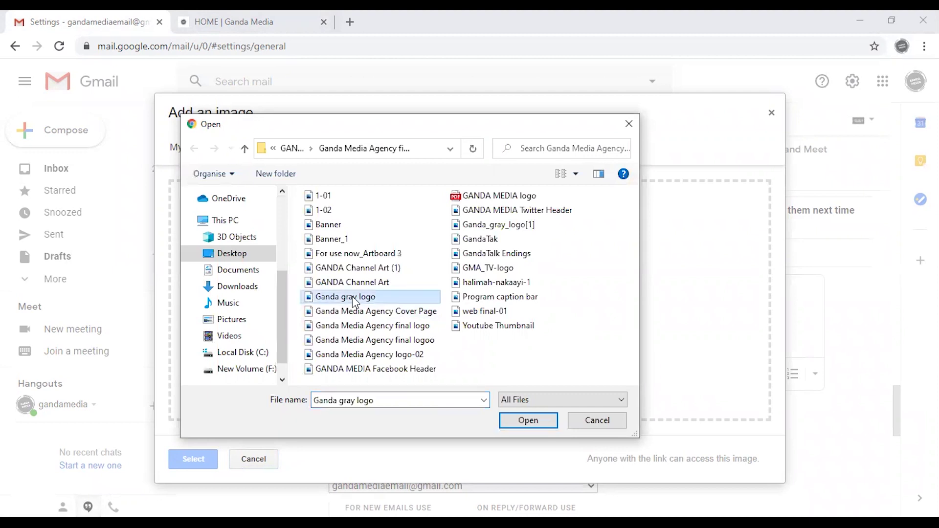
{"action": "left_click", "coordinate": [525, 420]}
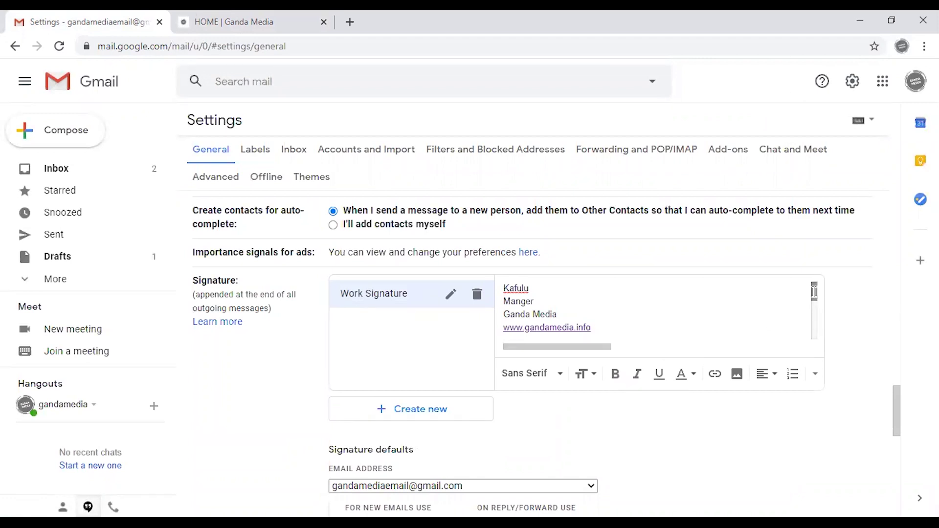
- Set the logo image in the signature to Small size
{"action": "left_click_drag", "start_coordinate": [814, 293], "coordinate": [815, 299]}
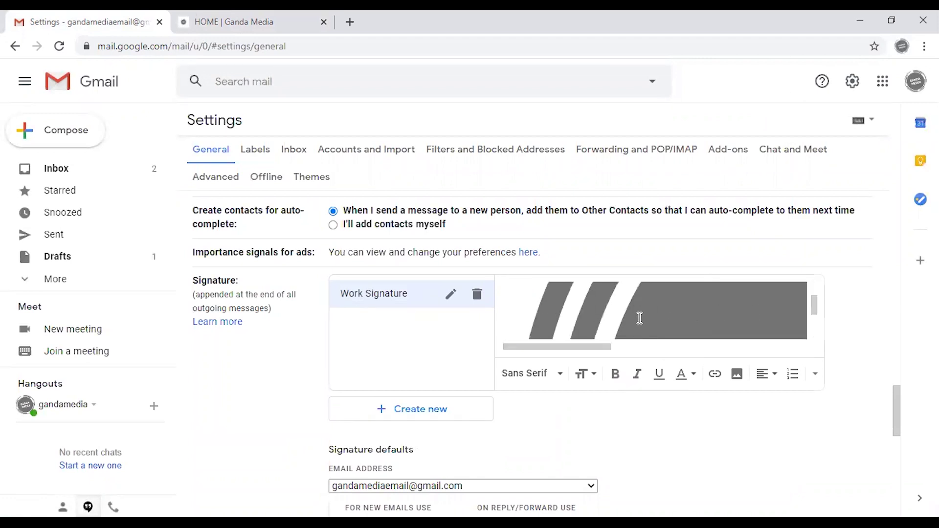
{"action": "left_click", "coordinate": [652, 314]}
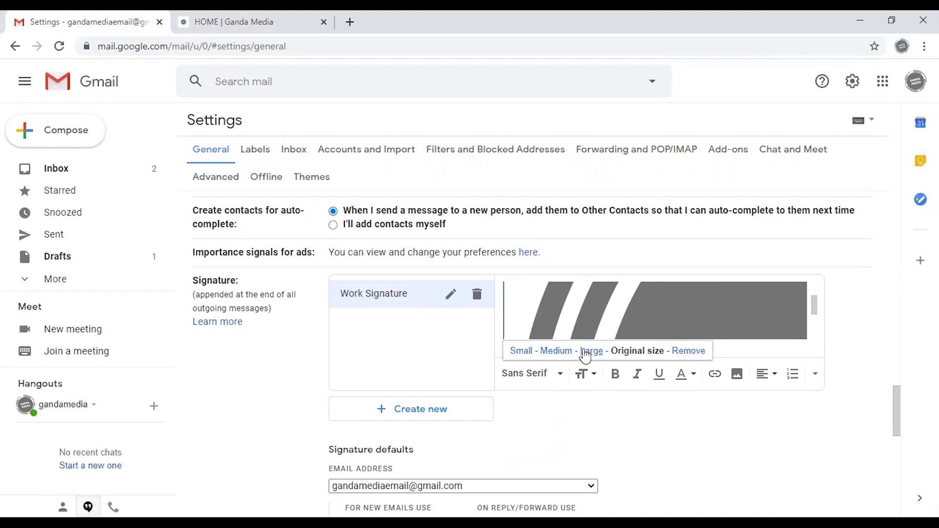
{"action": "left_click", "coordinate": [527, 354]}
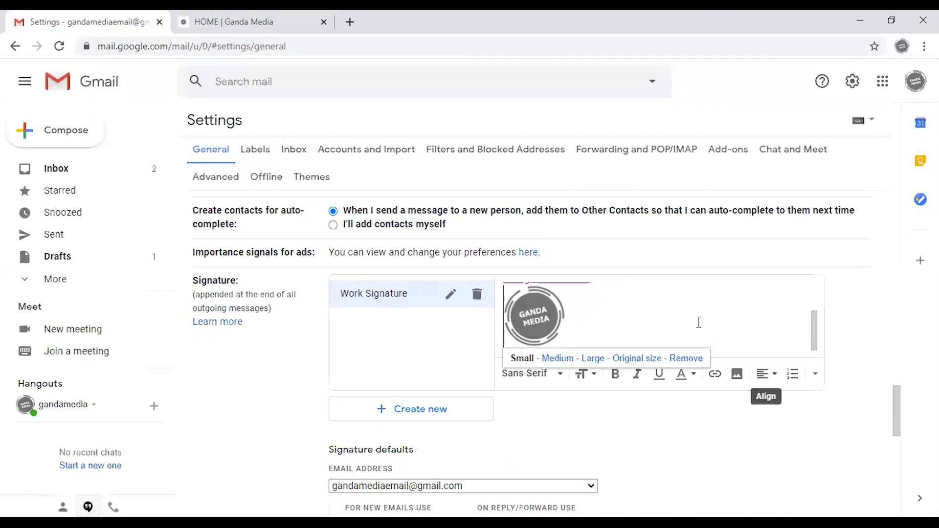
{"action": "left_click", "coordinate": [639, 304]}
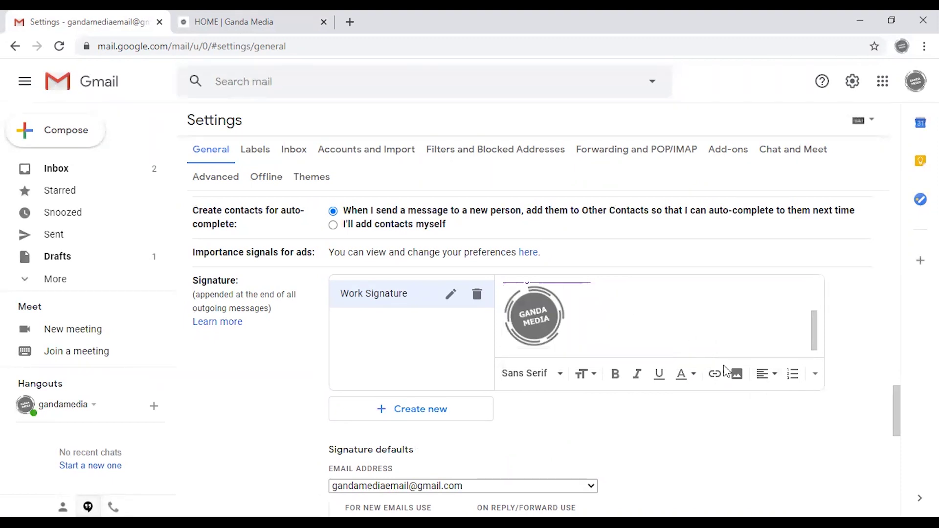
{"action": "mouse_move", "coordinate": [814, 329]}
{"action": "left_mouse_down"}
{"action": "mouse_move", "coordinate": [808, 294]}
{"action": "mouse_move", "coordinate": [787, 300]}
{"action": "left_mouse_up"}
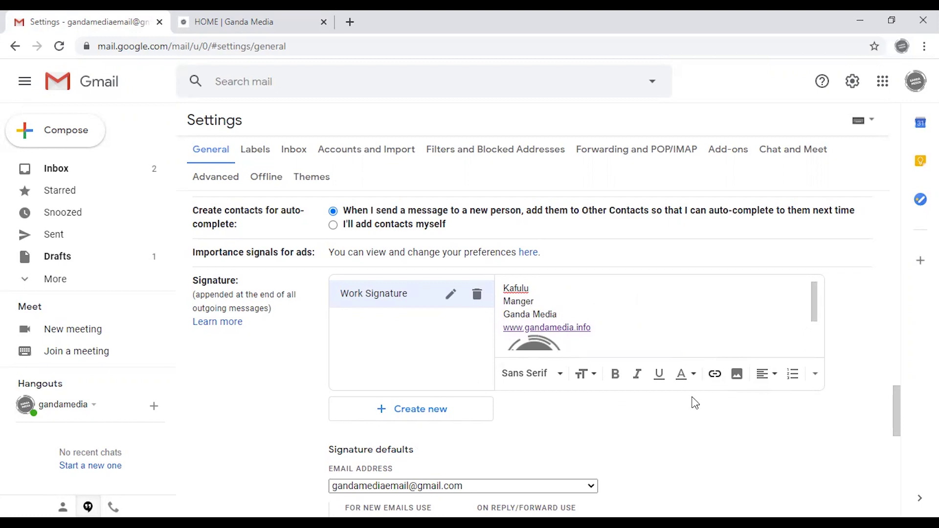
- Enable inserting the signature before quoted text in replies and removing the "--" line that precedes it
{"action": "left_click_drag", "start_coordinate": [898, 403], "coordinate": [898, 433]}
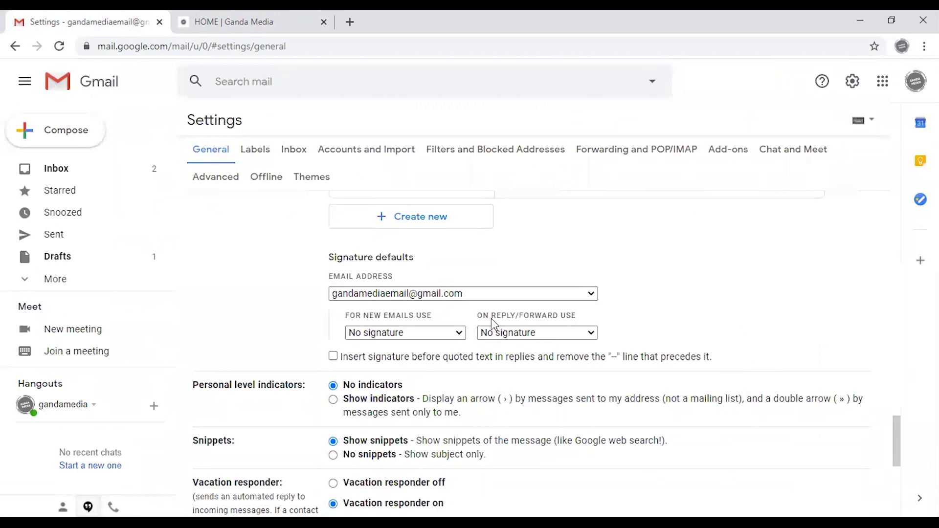
{"action": "left_click", "coordinate": [335, 358]}
{"action": "left_click_drag", "start_coordinate": [895, 419], "coordinate": [901, 475]}
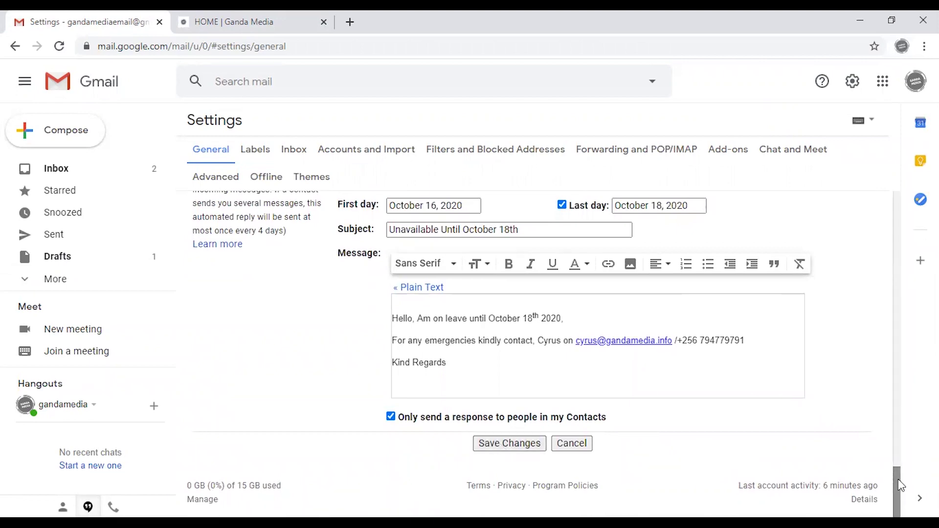
{"action": "mouse_move", "coordinate": [902, 485]}
{"action": "left_mouse_down"}
{"action": "mouse_move", "coordinate": [896, 370]}
{"action": "mouse_move", "coordinate": [908, 408]}
{"action": "left_mouse_up"}
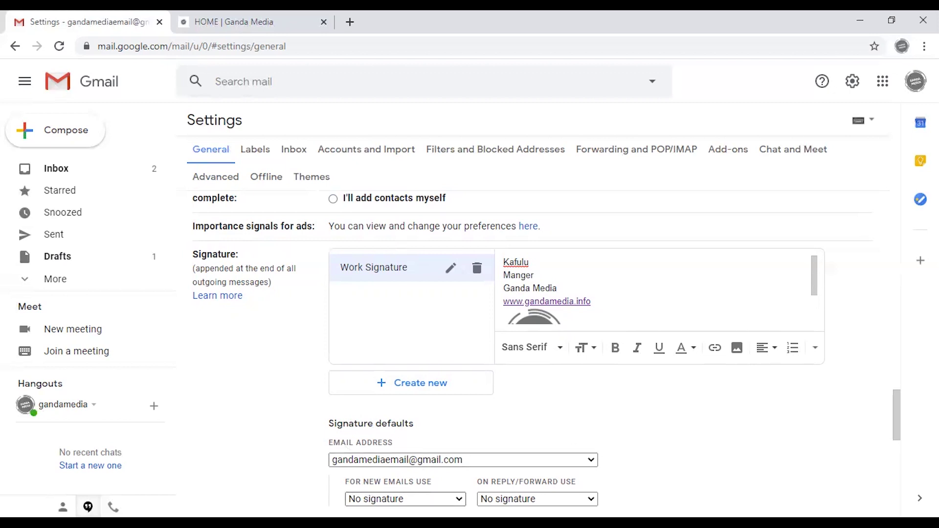
- Set Work Signature as the default for new emails, keeping No signature for replies and forwards
{"action": "left_click", "coordinate": [411, 499]}
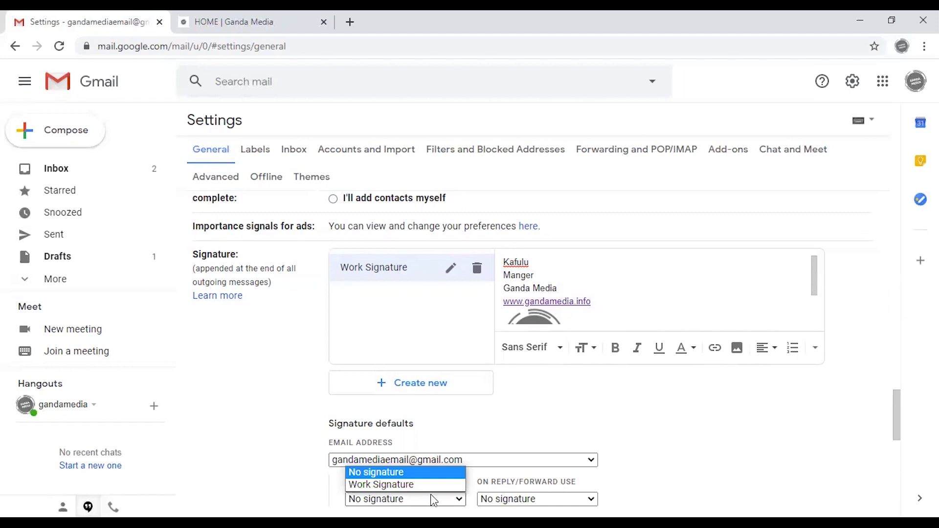
{"action": "left_click", "coordinate": [413, 485]}
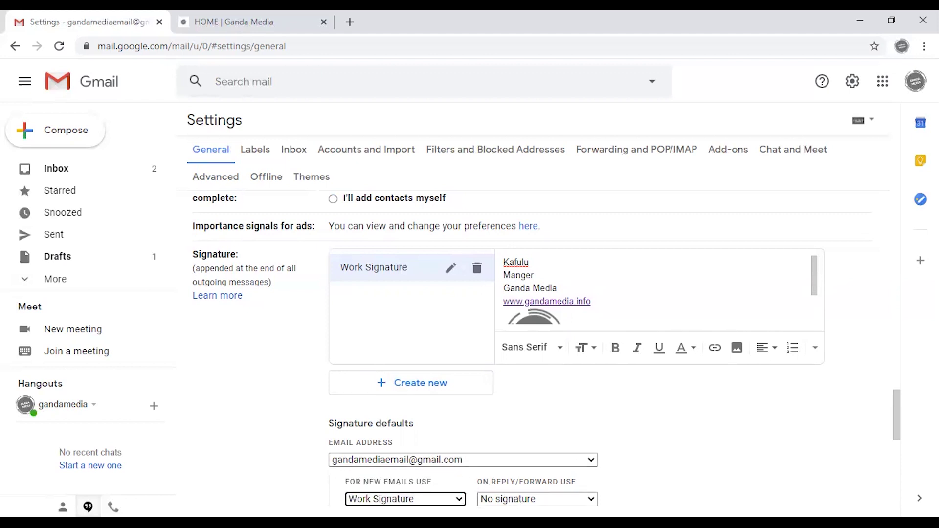
{"action": "left_click", "coordinate": [537, 499]}
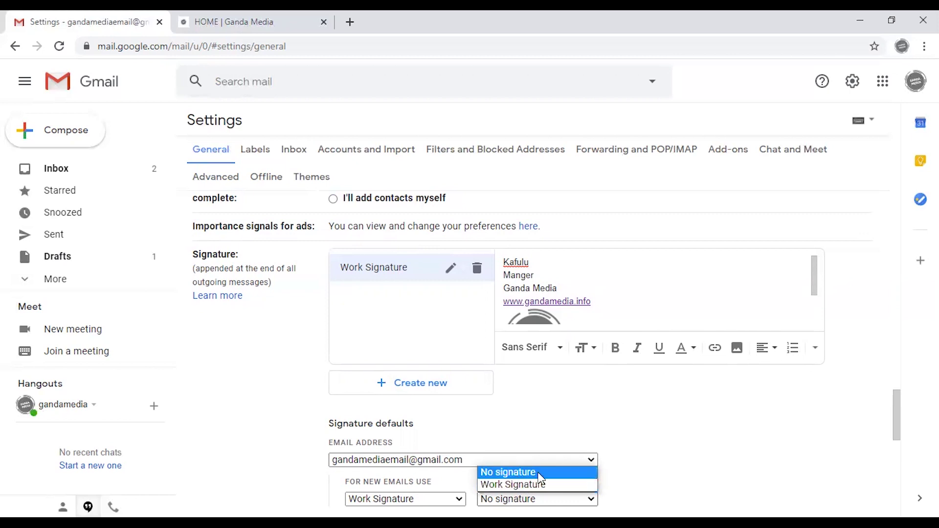
{"action": "left_click", "coordinate": [644, 476]}
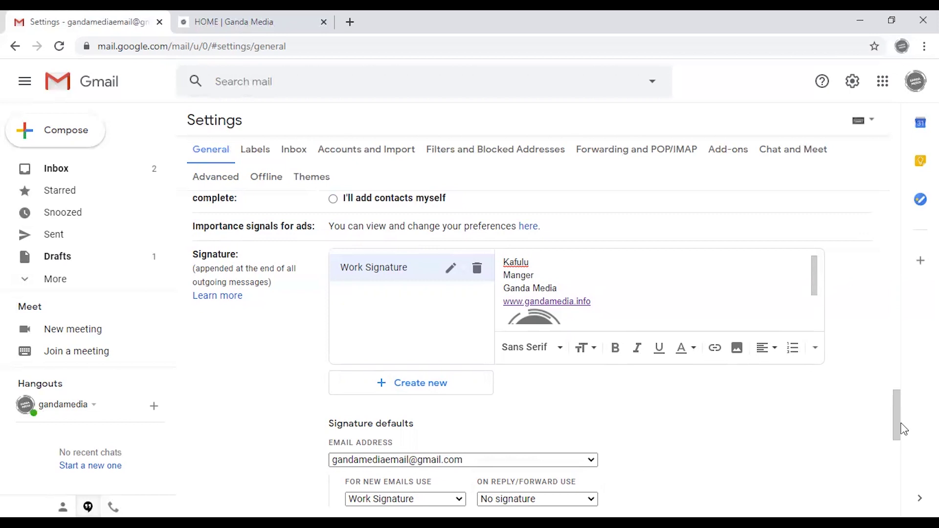
- Save the changed settings and open a new message to check the signature
{"action": "left_click_drag", "start_coordinate": [897, 419], "coordinate": [897, 429]}
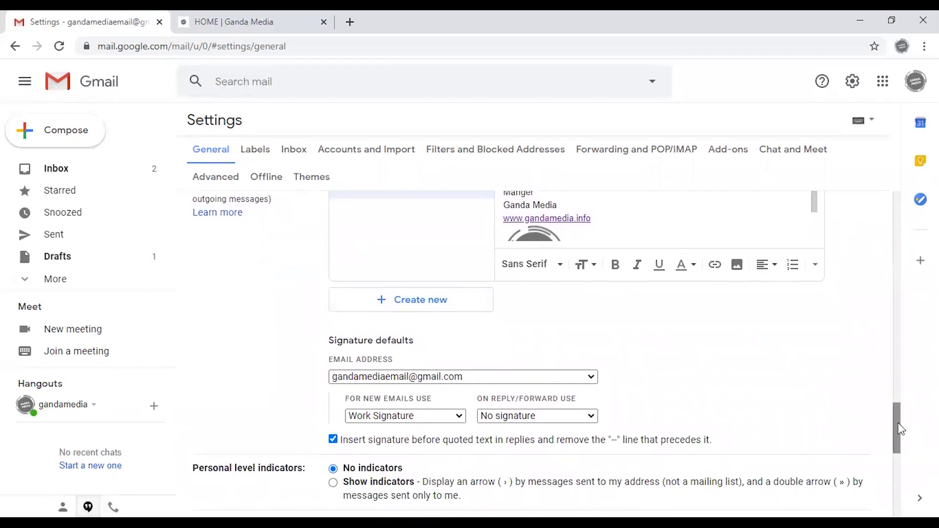
{"action": "left_click_drag", "start_coordinate": [895, 423], "coordinate": [897, 509]}
{"action": "left_click", "coordinate": [520, 448]}
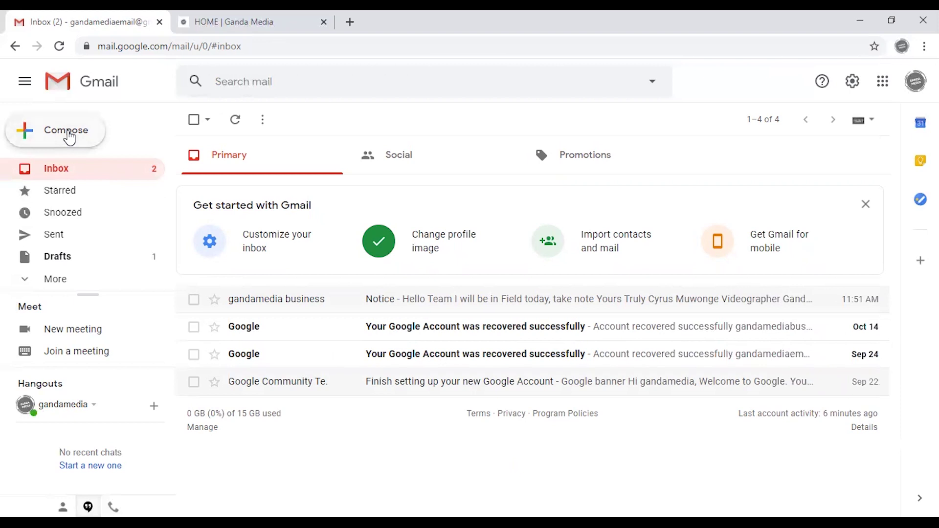
{"action": "left_click", "coordinate": [69, 139]}
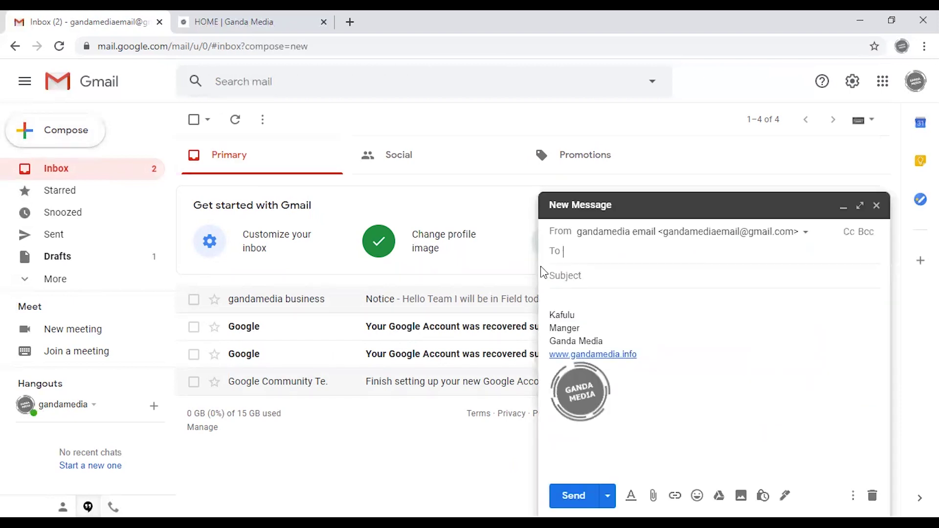